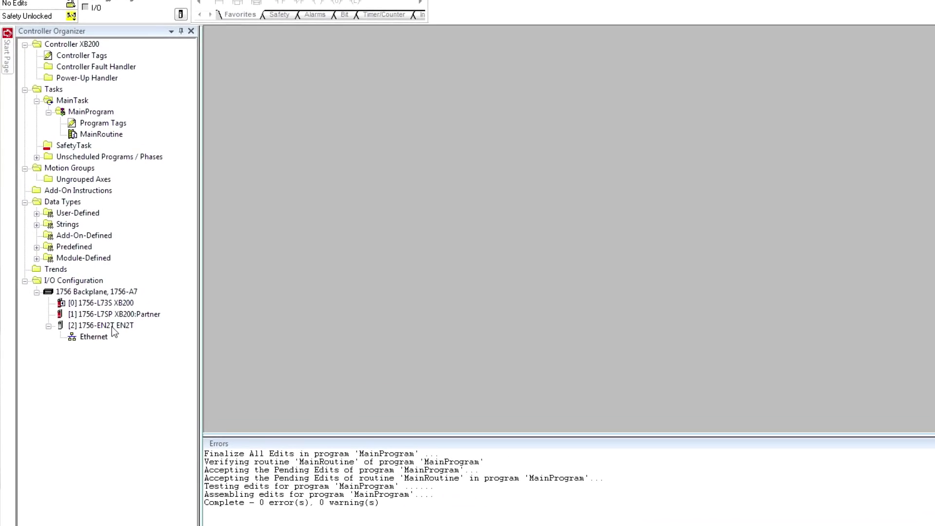
# Select the 1756-EN2T module in the I/O Configuration tree
pyautogui.click(112, 326)
# Add a generic ETHERNET-MODULE under the EN2T, found by searching GENERIC in the module catalog
pyautogui.rightClick(112, 326)
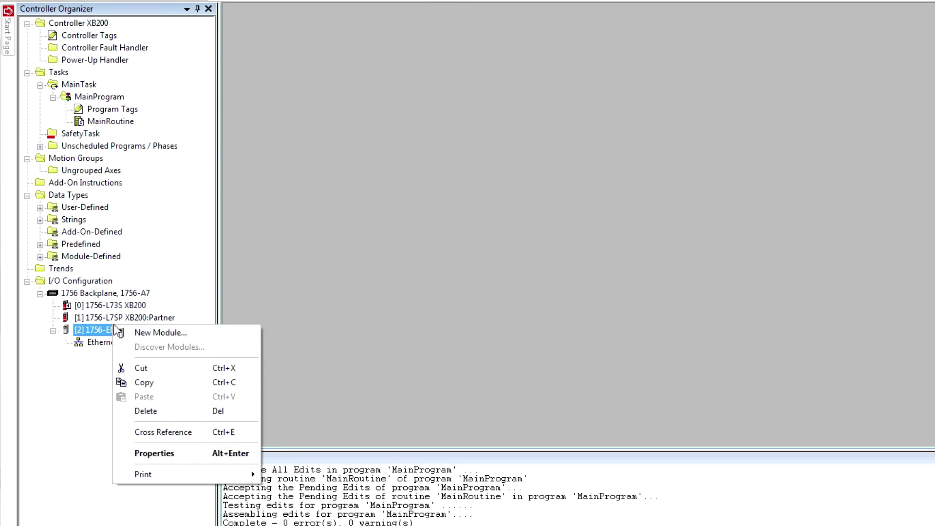
pyautogui.click(140, 333)
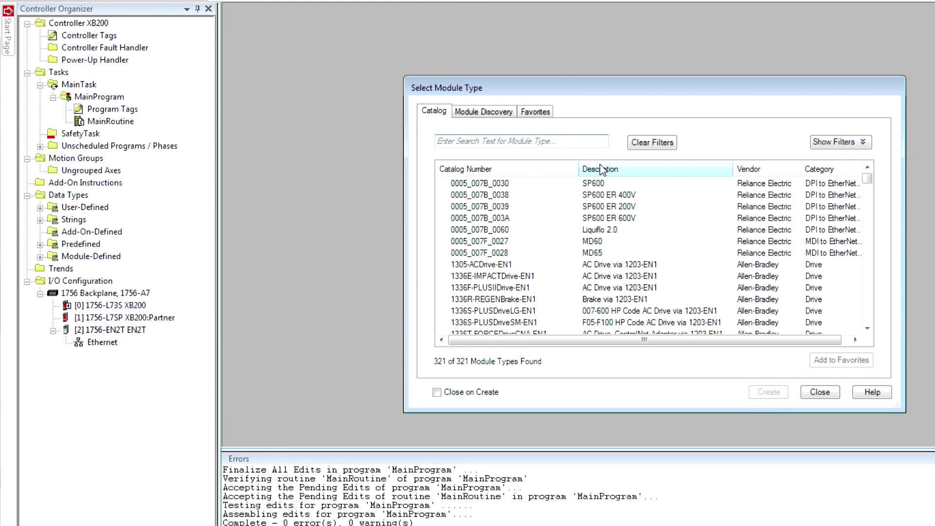
pyautogui.write('GENERIC')
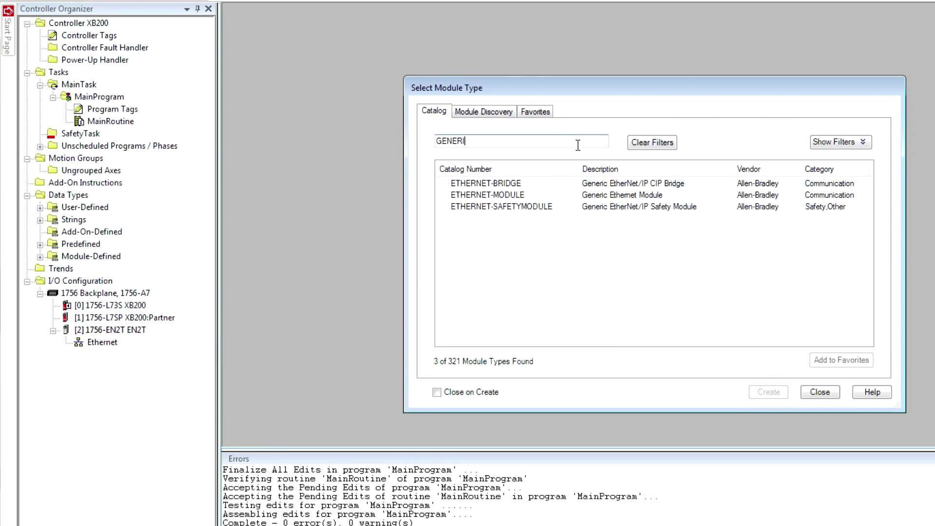
pyautogui.click(515, 197)
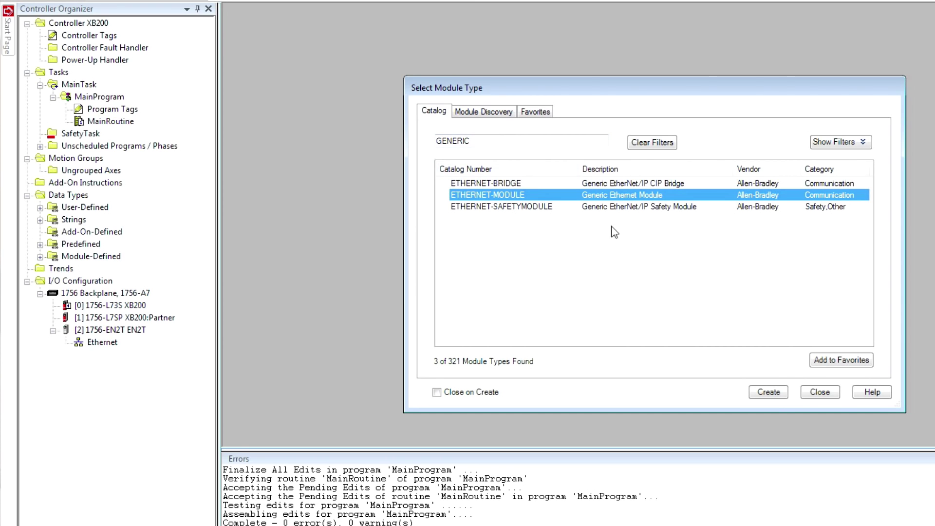
pyautogui.click(774, 395)
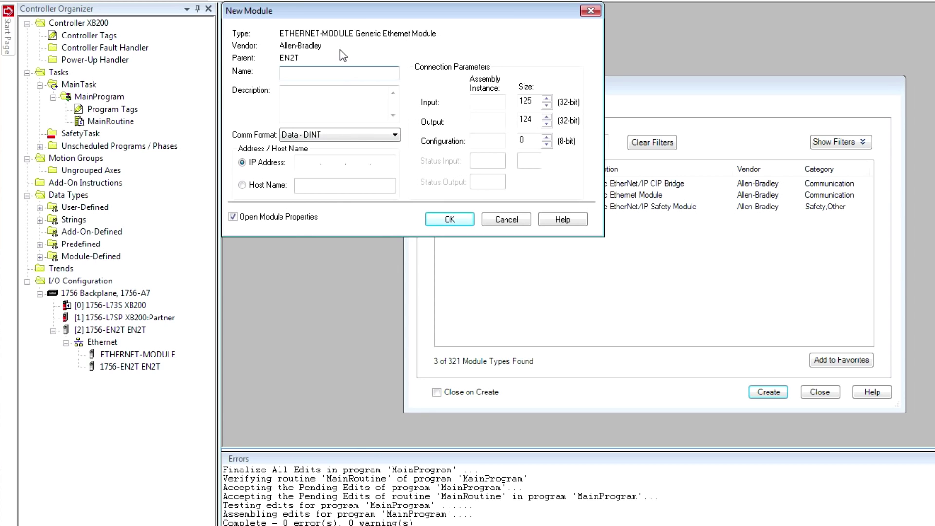
# Name the module XB200 with Input Data - INT format at IP 172.16.2.98
pyautogui.write('XB200')
pyautogui.press('Tab')
pyautogui.click(370, 139)
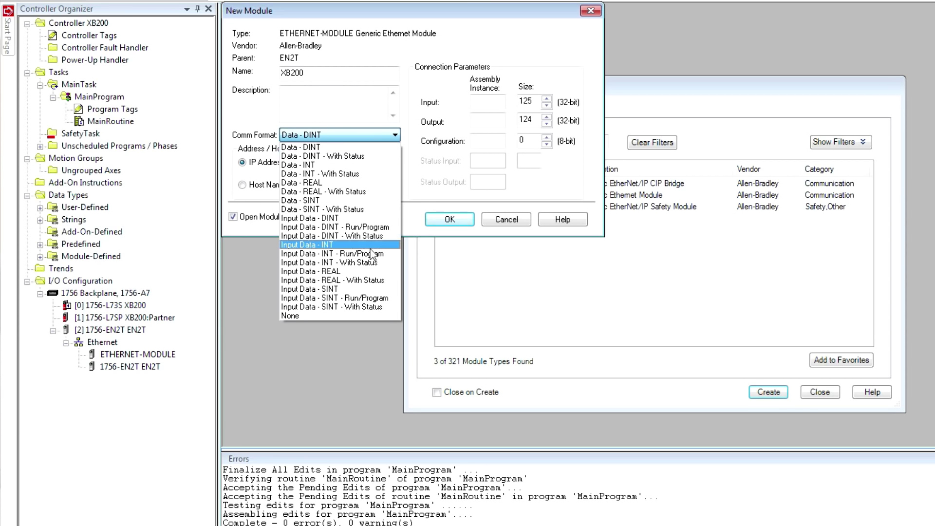
pyautogui.click(355, 249)
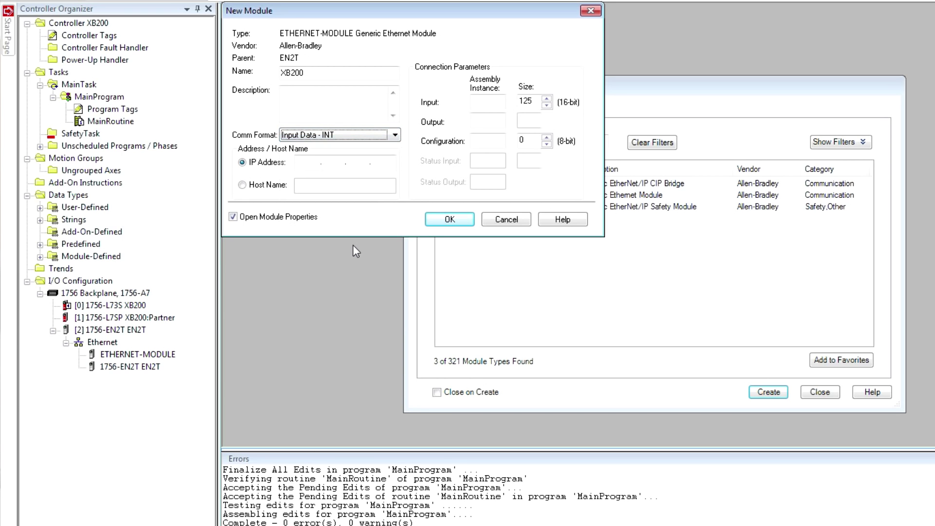
pyautogui.click(310, 164)
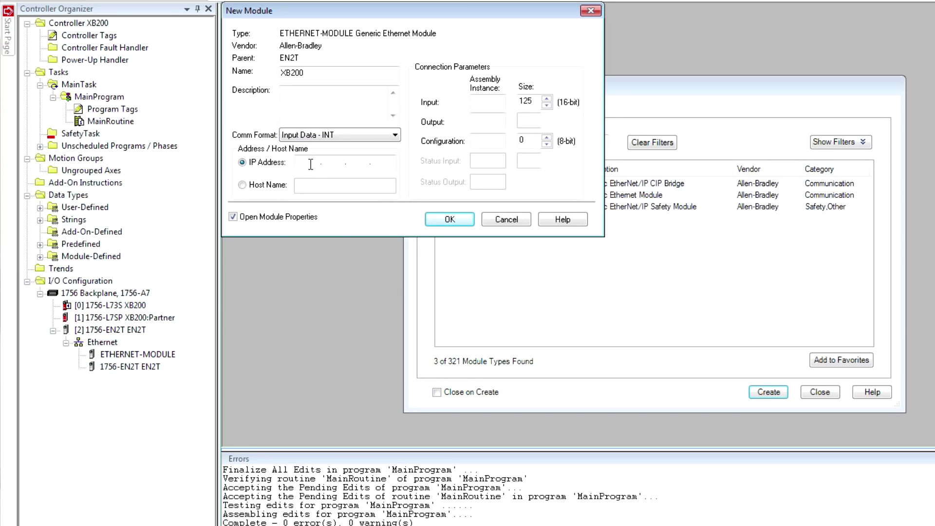
pyautogui.write('172.16.2.98')
# Set assembly instances to input 1 (size 9), 198 and configuration 103, then confirm
pyautogui.press('Tab')
pyautogui.write('1')
pyautogui.press('Tab')
pyautogui.write('9')
pyautogui.press('Tab')
pyautogui.write('198')
pyautogui.press('Tab')
pyautogui.write('103')
pyautogui.press('Tab')
pyautogui.click(447, 220)
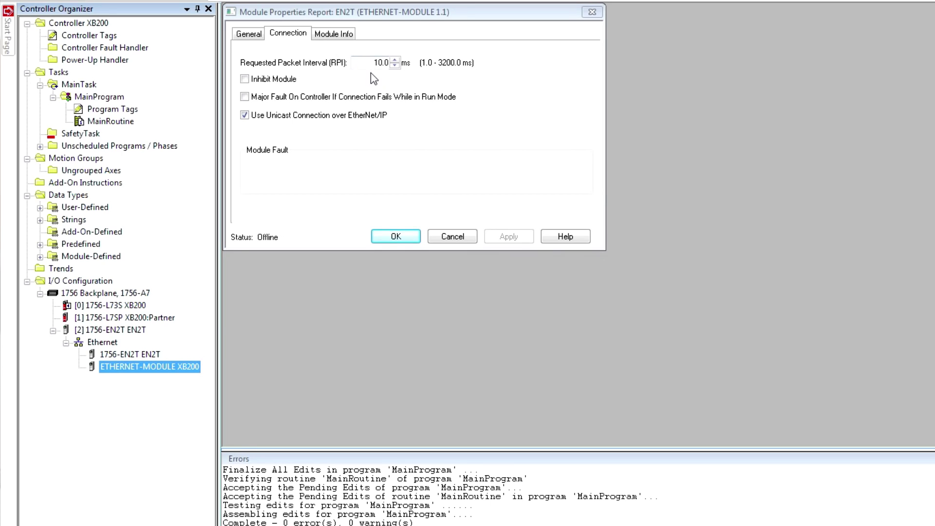
# Change the XB200 module's RPI to 200 ms and accept its properties
pyautogui.doubleClick(370, 64)
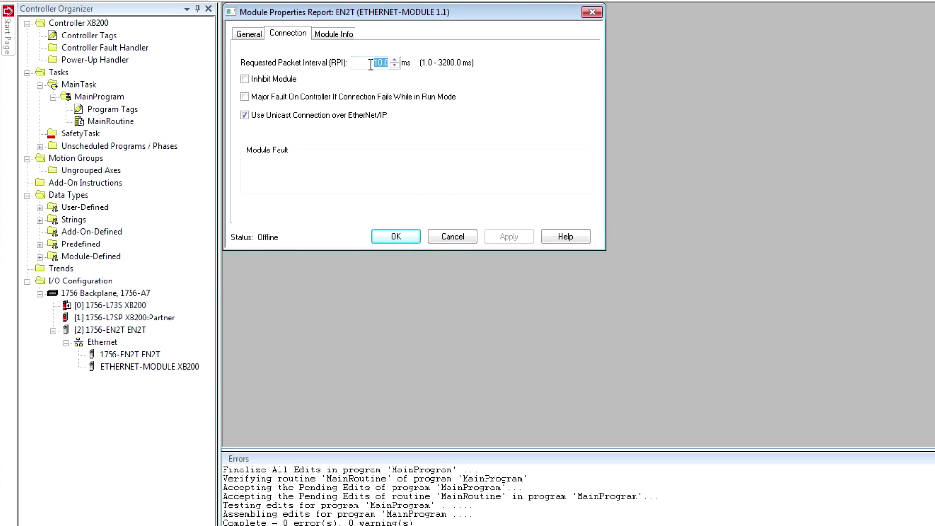
pyautogui.write('200')
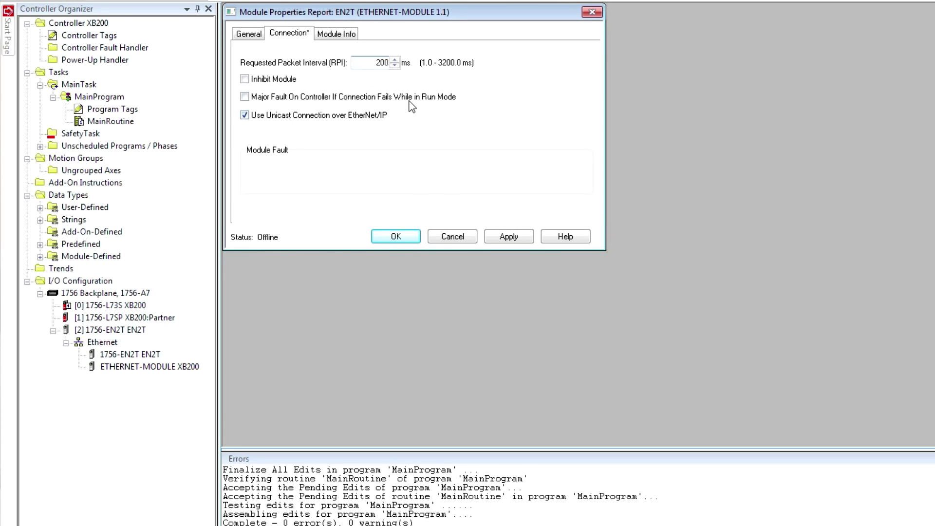
pyautogui.click(396, 237)
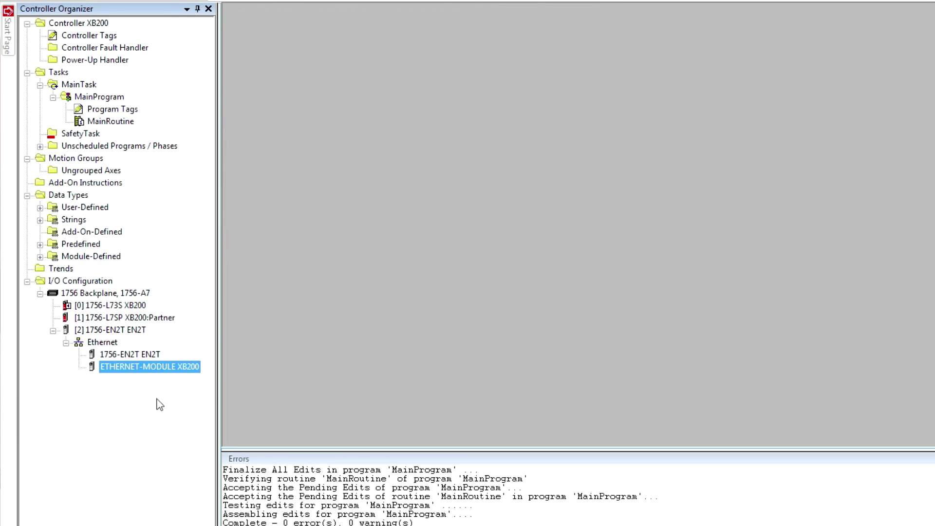
pyautogui.moveTo(149, 363)
# Import XB200_Series.L5X from Downloads as an add-on instruction
pyautogui.rightClick(86, 185)
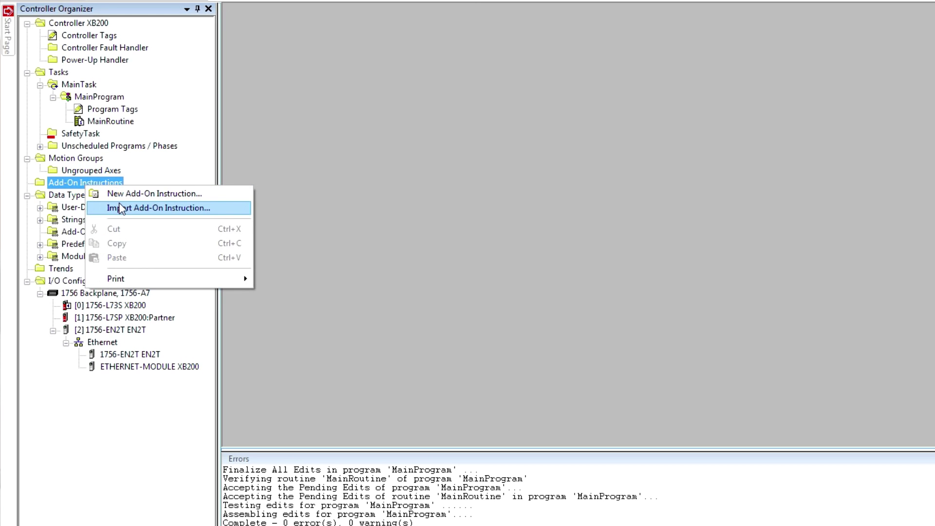
pyautogui.click(120, 209)
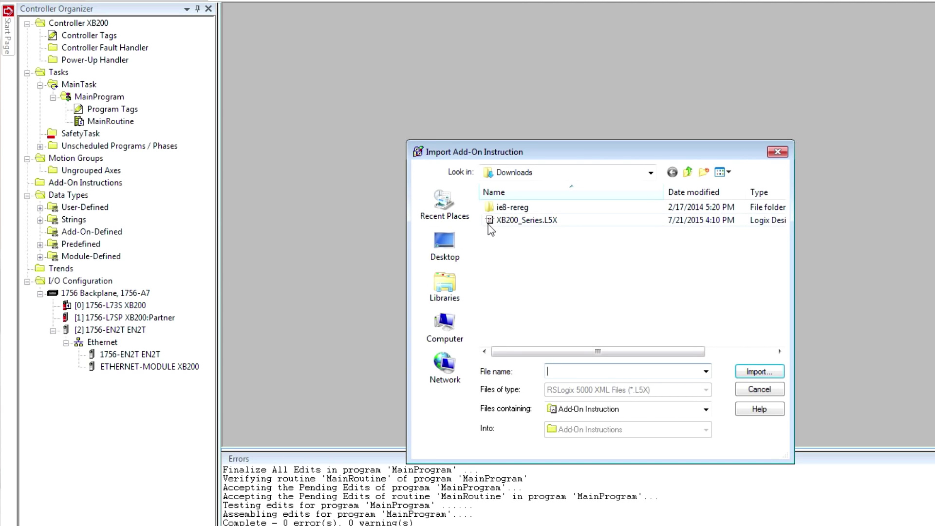
pyautogui.click(526, 220)
pyautogui.click(763, 373)
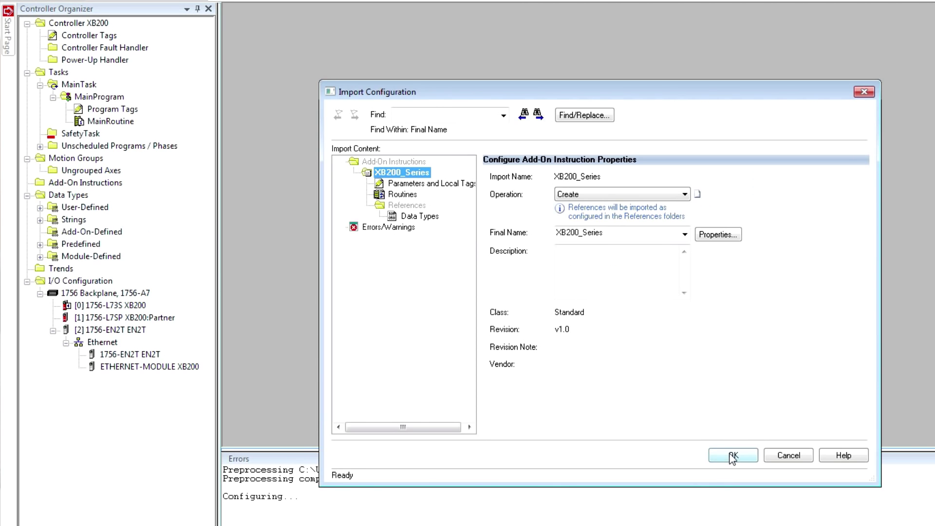
pyautogui.click(732, 457)
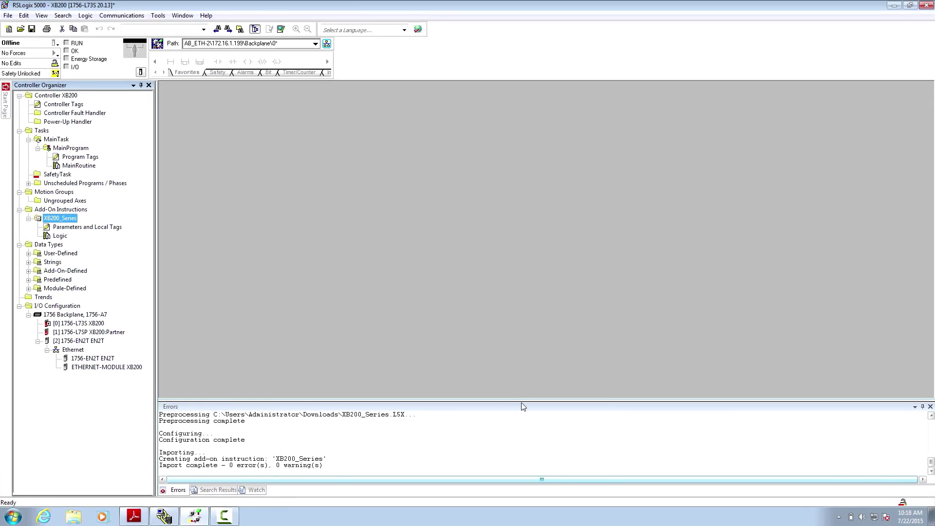
# Place an XB200_Series instruction on rung 0 of MainRoutine with instance operand XB200AOI
pyautogui.doubleClick(82, 165)
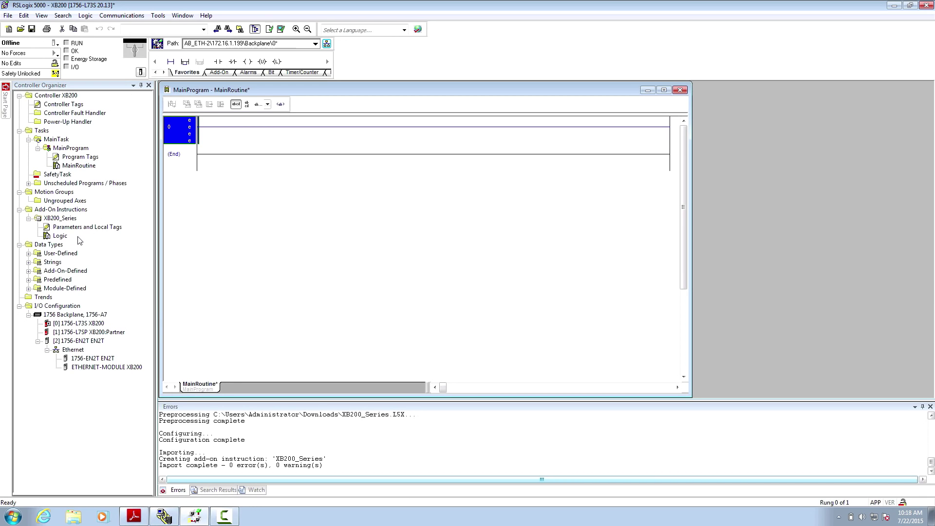
pyautogui.moveTo(63, 222); pyautogui.dragTo(202, 135)
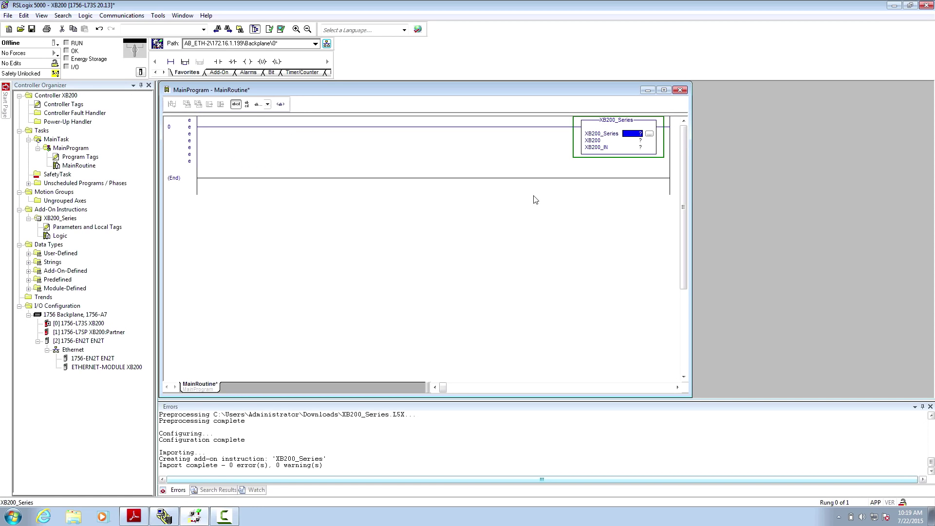
pyautogui.doubleClick(635, 135)
pyautogui.write('XB')
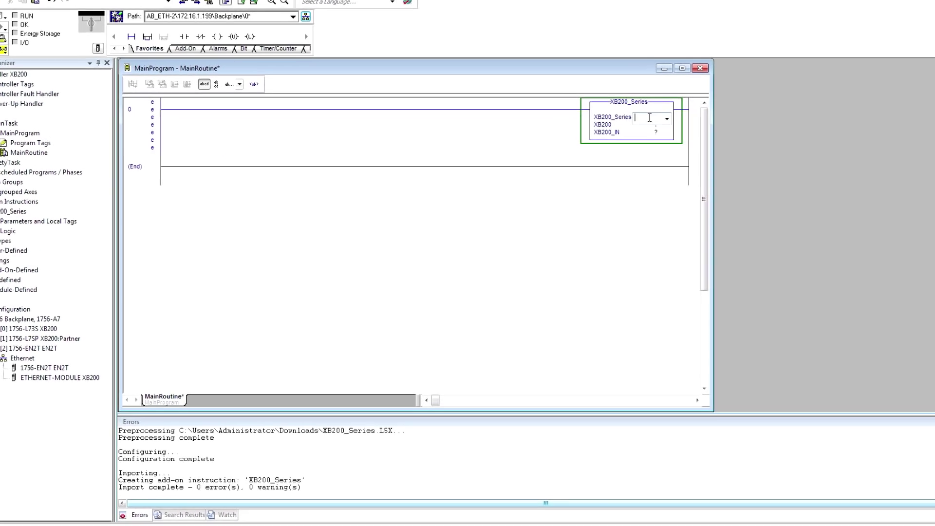
pyautogui.write('200_')
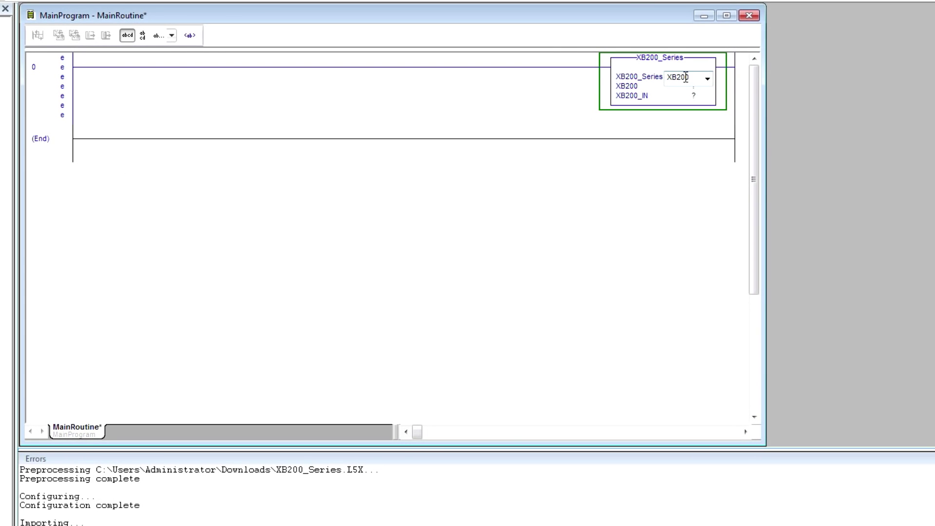
pyautogui.write('AOI')
pyautogui.press('Return')
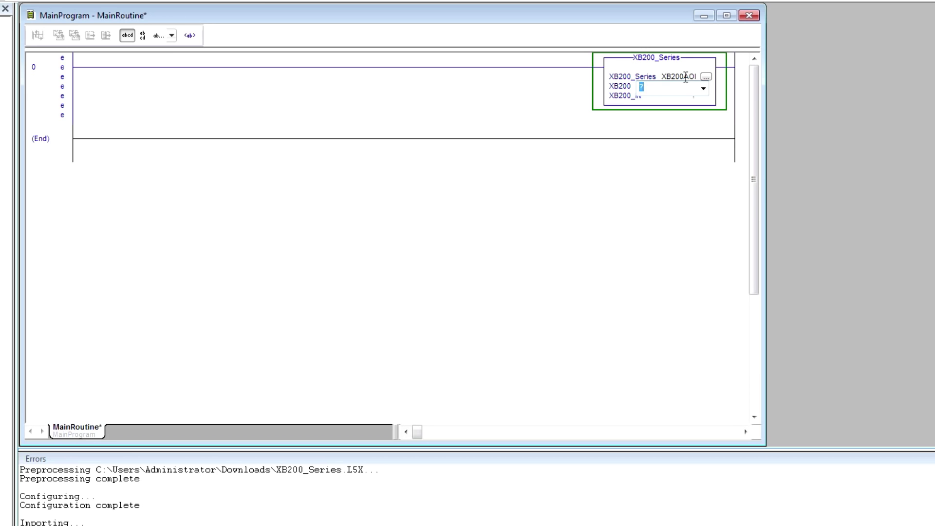
# Create the new XB200AOI tag backing the instruction's instance operand
pyautogui.click(685, 77)
pyautogui.rightClick(686, 78)
pyautogui.click(712, 87)
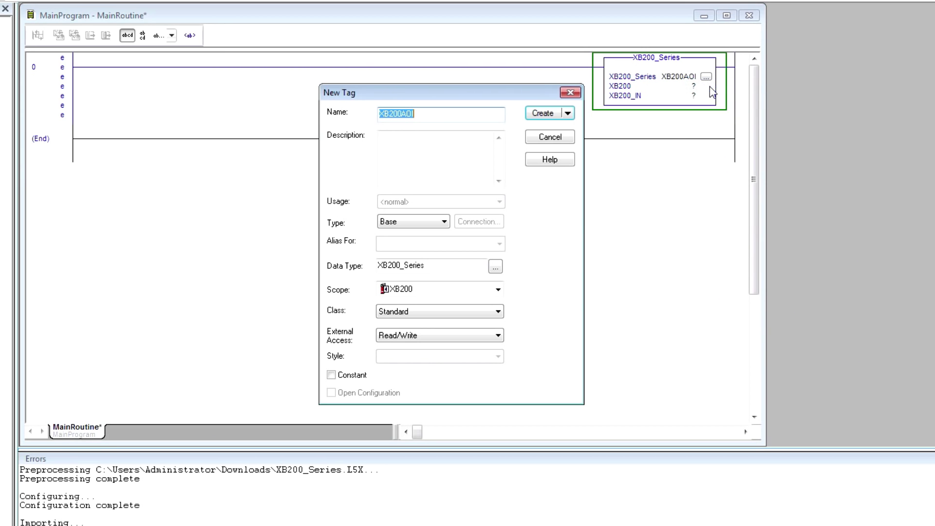
pyautogui.click(543, 113)
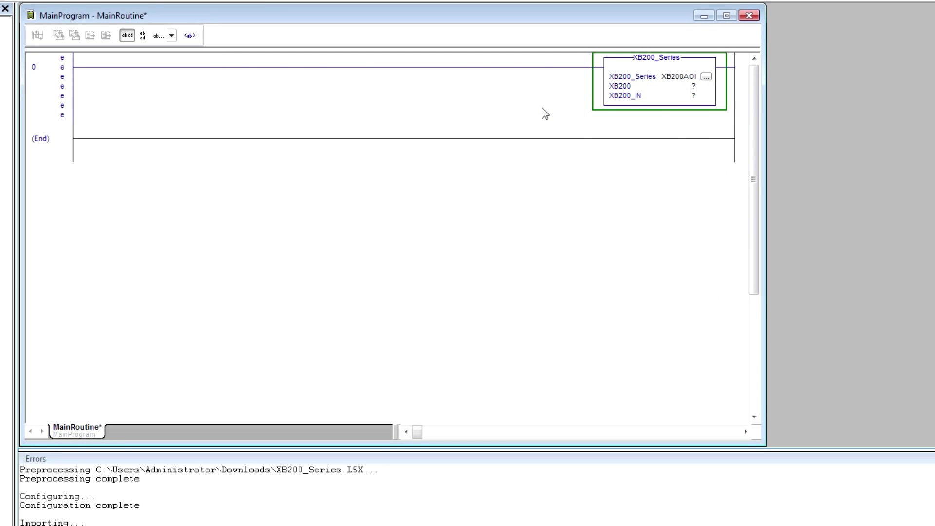
pyautogui.click(669, 93)
# Enter SCALANCE_XB208 as the XB200 operand and create it as a new tag
pyautogui.click(680, 92)
pyautogui.click(704, 89)
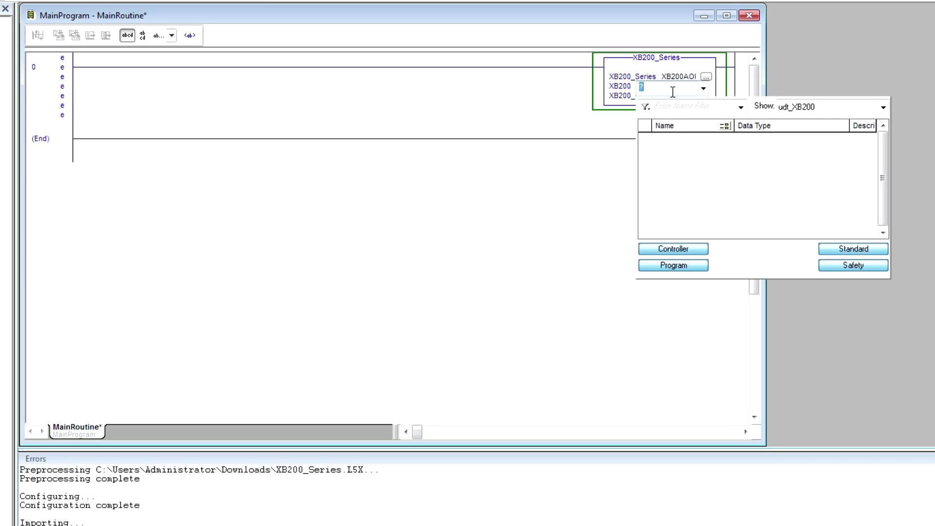
pyautogui.write('SCALANG')
pyautogui.write('E_XB208')
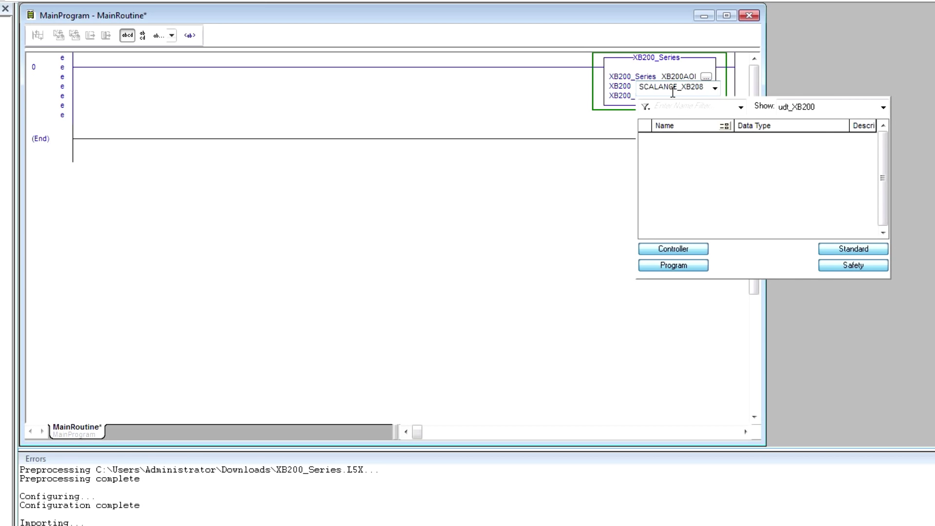
pyautogui.press('Return')
pyautogui.rightClick(689, 86)
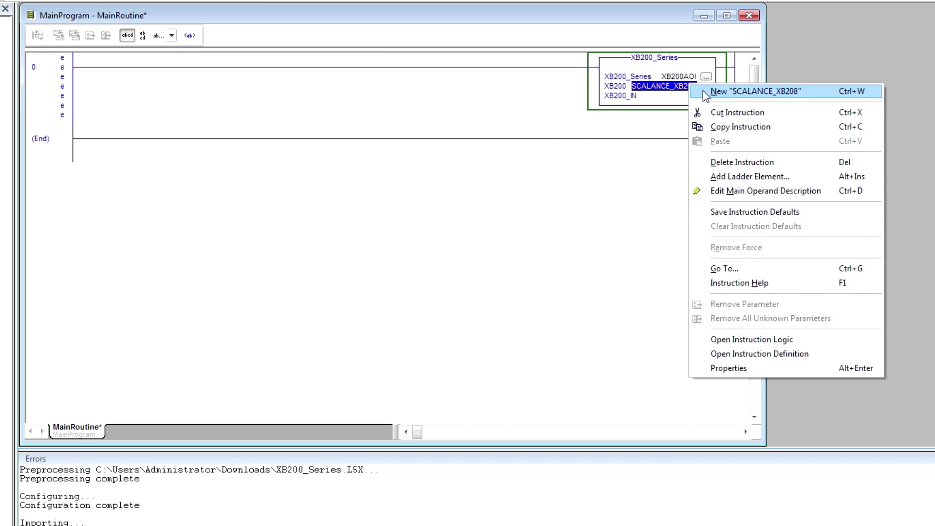
pyautogui.click(704, 92)
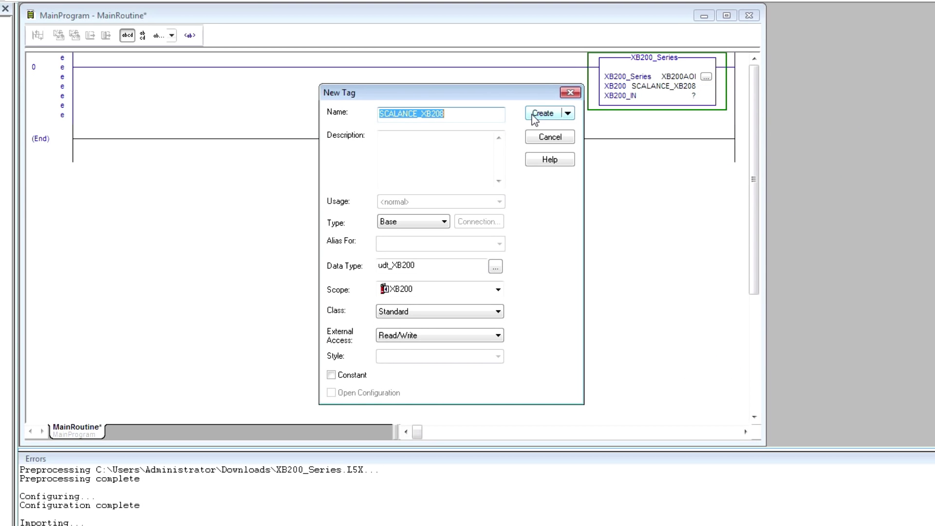
pyautogui.click(534, 117)
# Assign XB200:I to the XB200_IN operand from the tag list
pyautogui.click(685, 100)
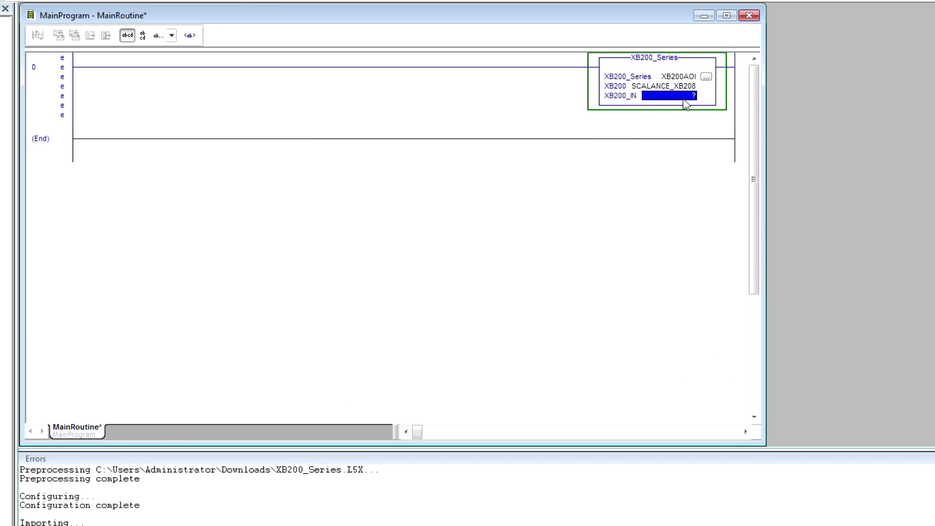
pyautogui.click(690, 100)
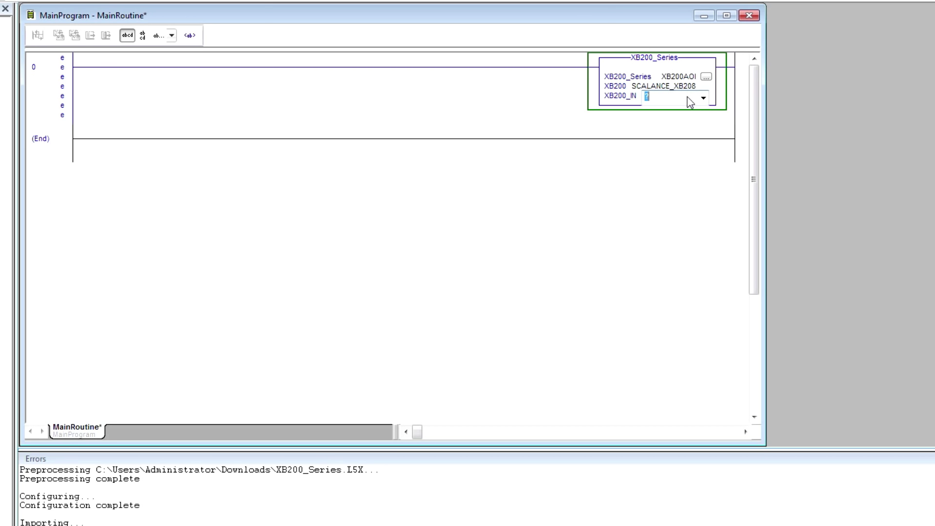
pyautogui.click(703, 99)
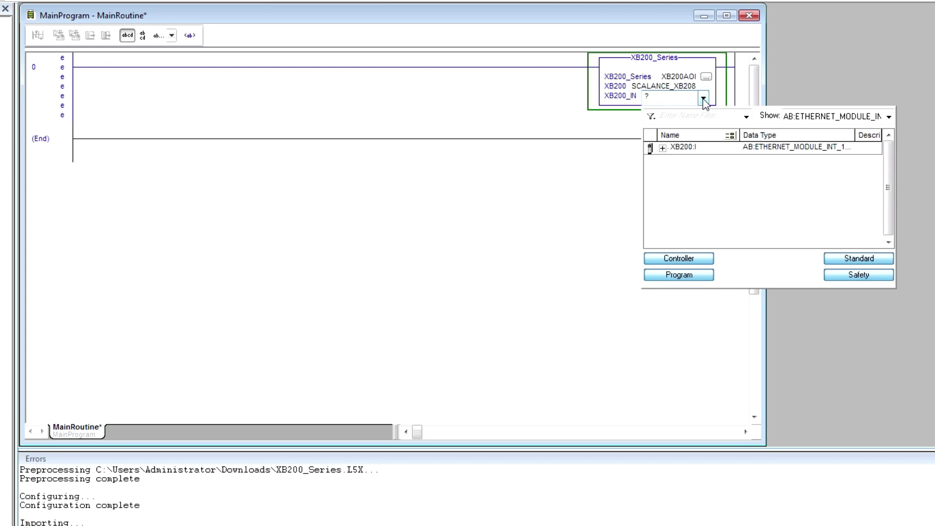
pyautogui.click(682, 148)
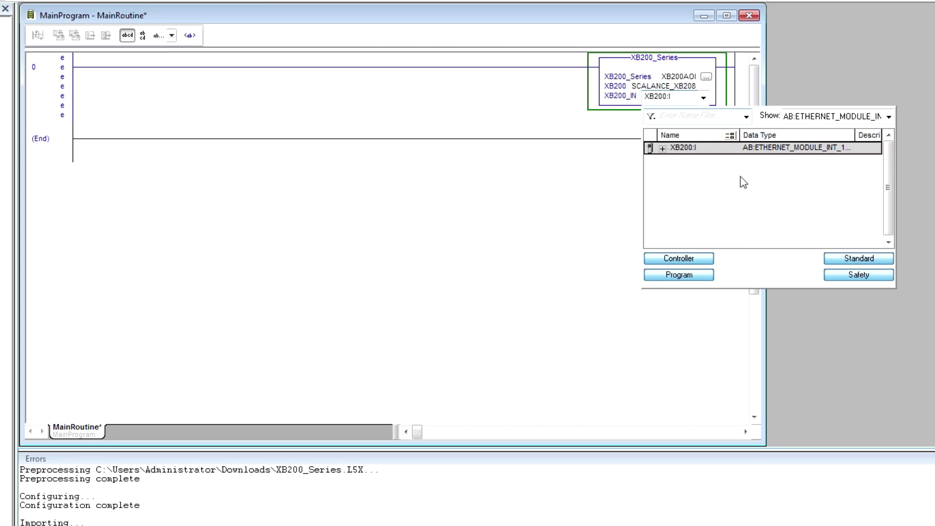
pyautogui.doubleClick(722, 150)
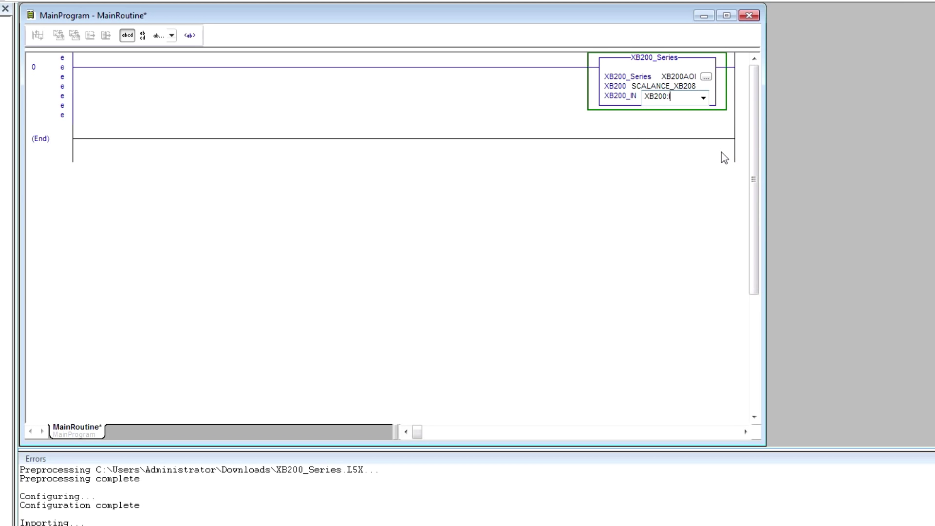
pyautogui.click(601, 149)
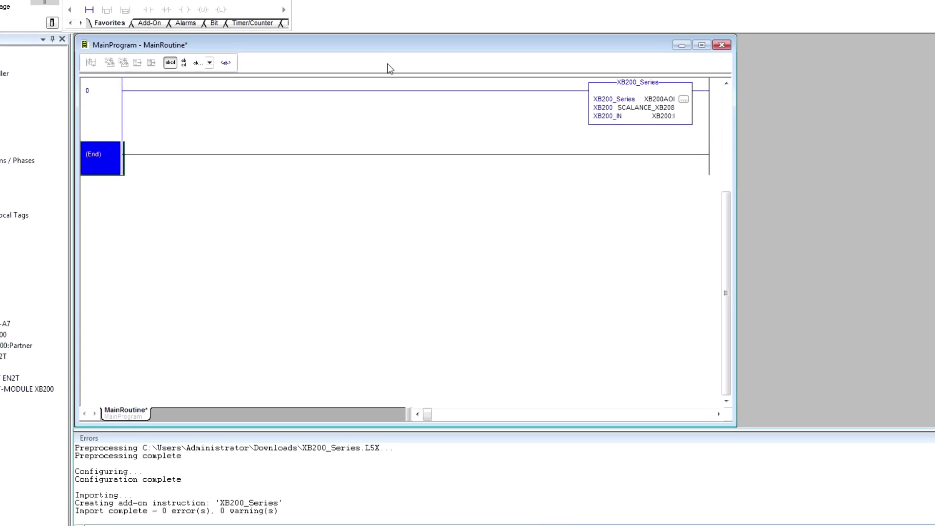
# Close MainRoutine and download the XB200 project to the controller
pyautogui.click(722, 45)
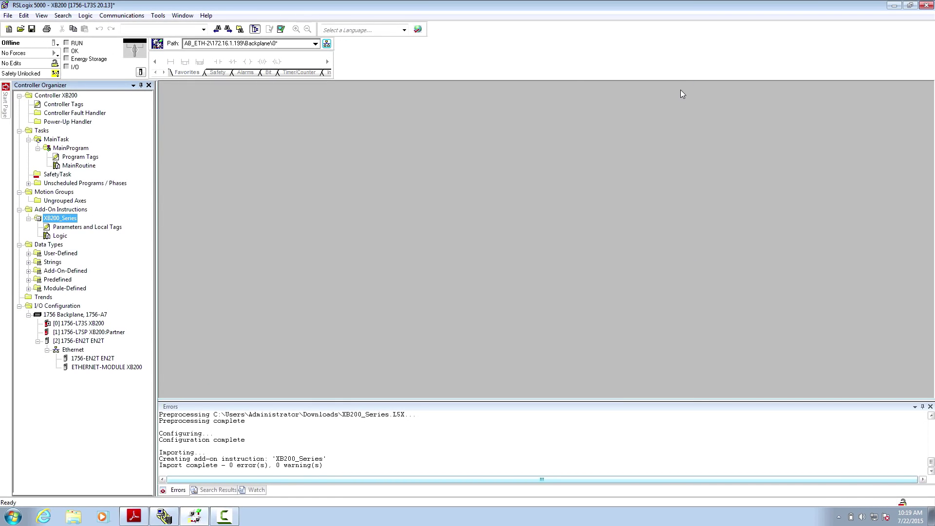
pyautogui.click(57, 43)
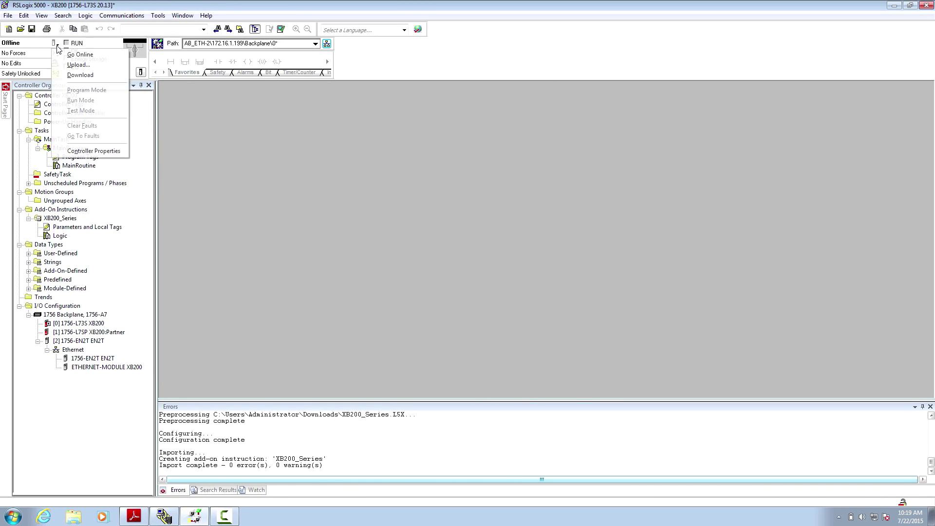
pyautogui.click(72, 77)
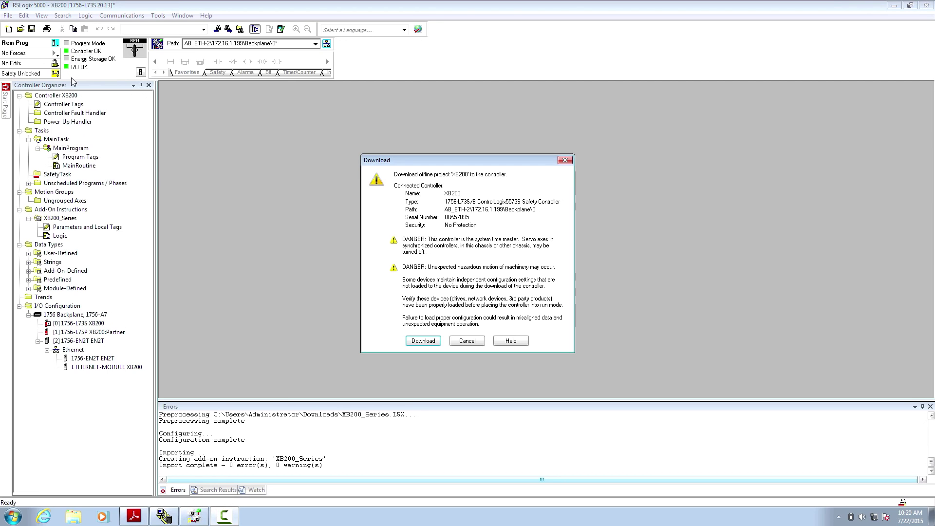
pyautogui.click(426, 341)
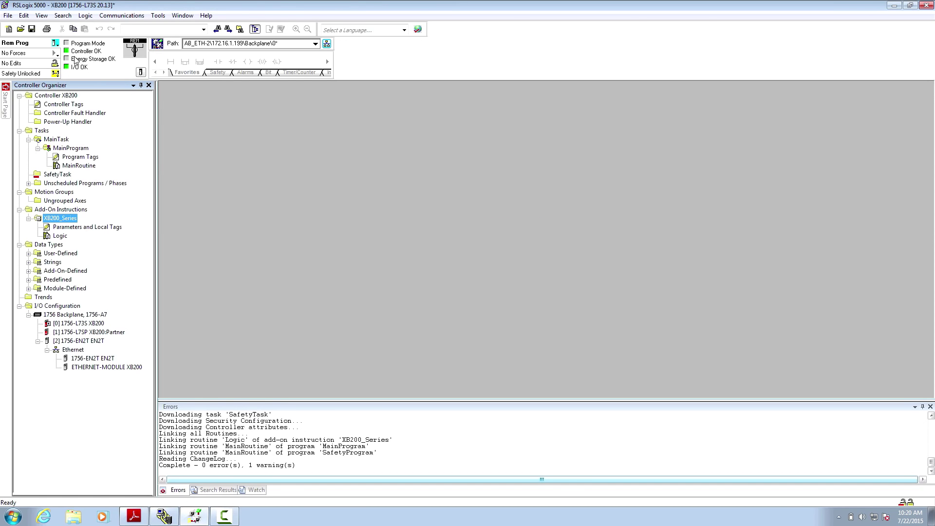
# Switch the controller to Remote Run mode
pyautogui.click(59, 45)
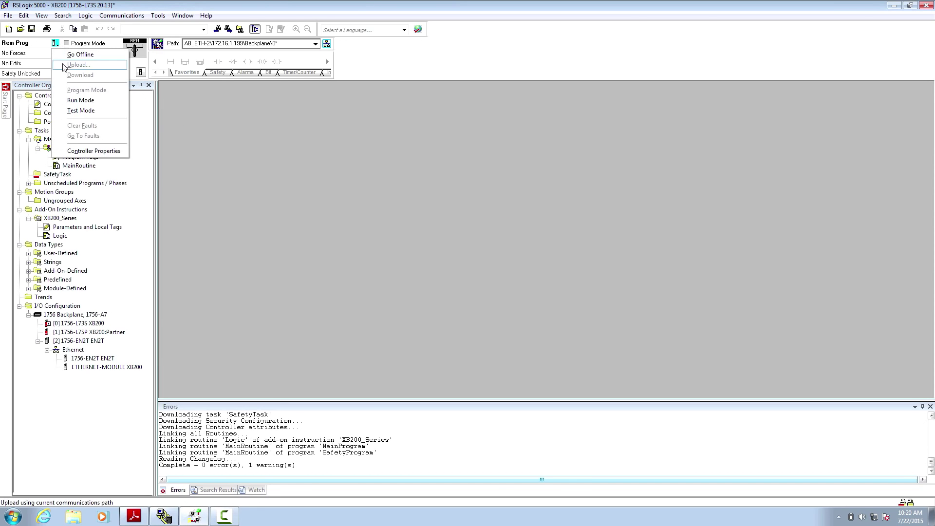
pyautogui.click(68, 101)
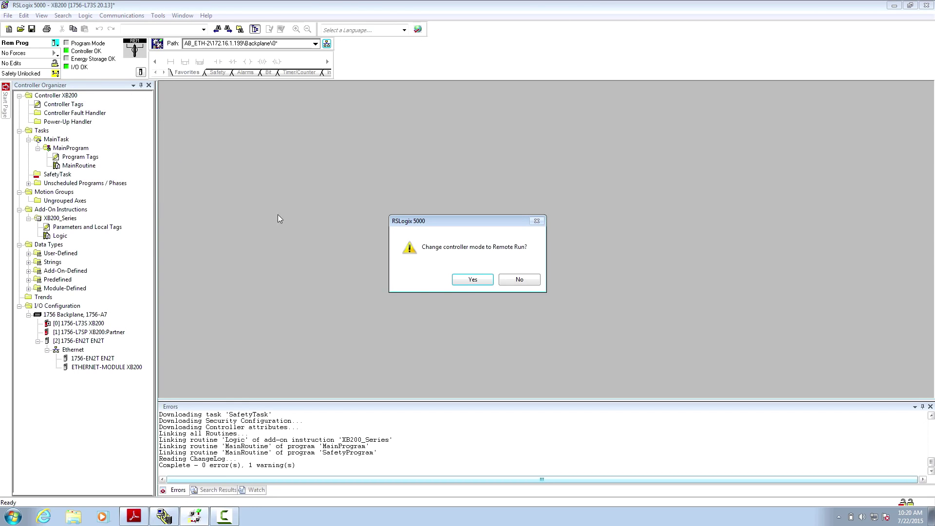
pyautogui.click(473, 280)
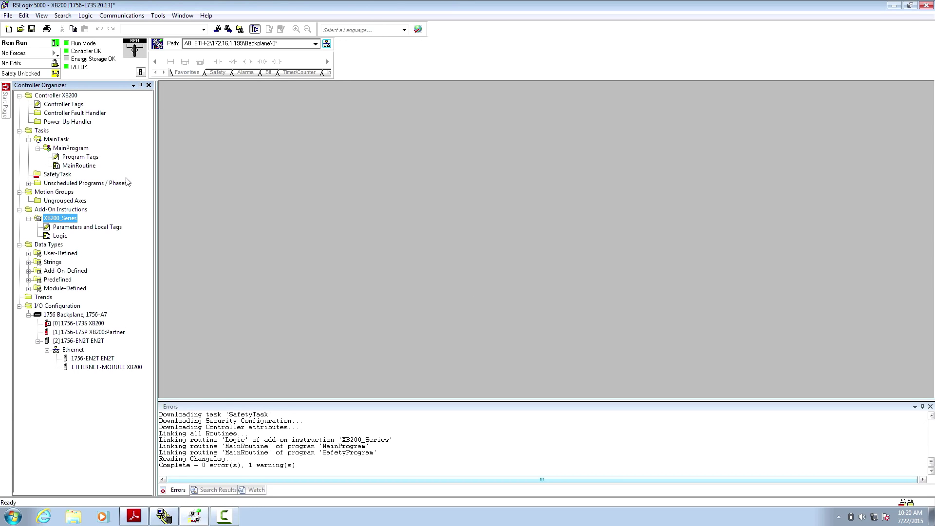
# Monitor Controller Tags live, expanding SCALANCE_XB208 with its PowerSource1 and PowerSource2 members
pyautogui.doubleClick(64, 105)
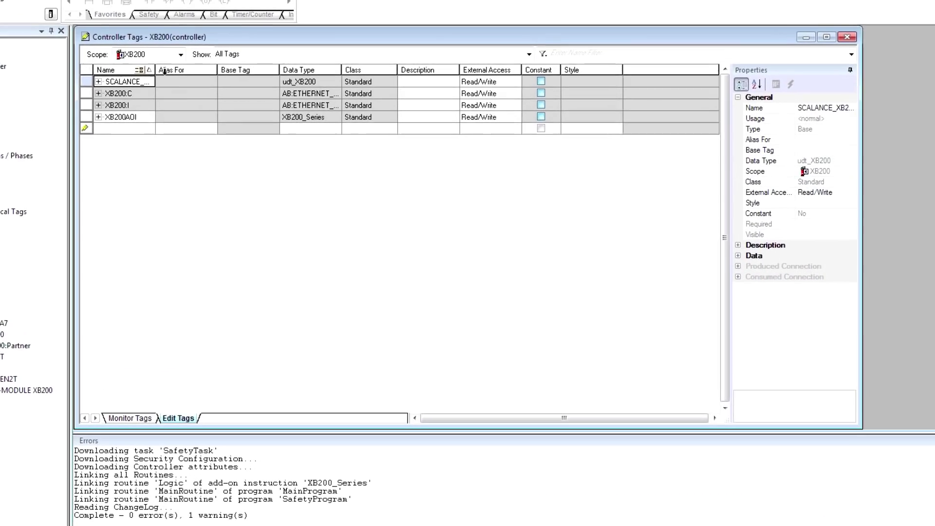
pyautogui.moveTo(156, 81); pyautogui.dragTo(228, 81)
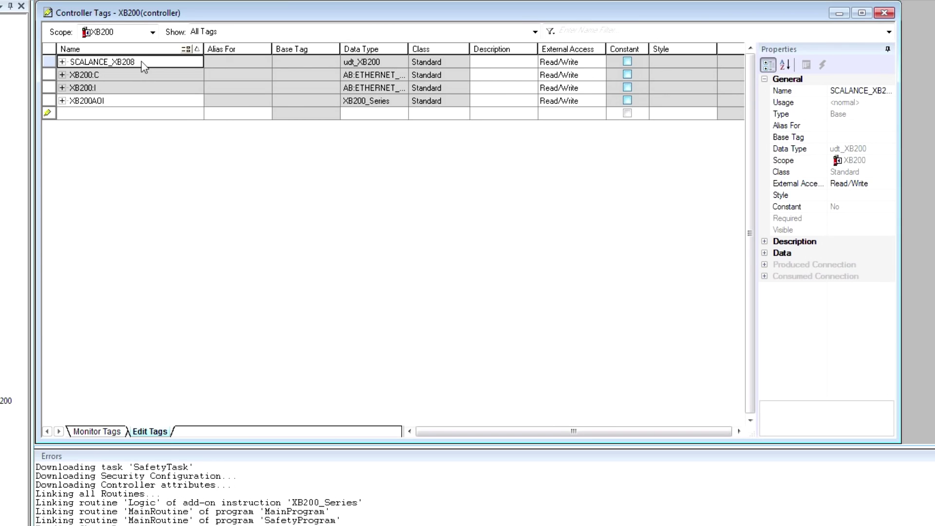
pyautogui.click(91, 432)
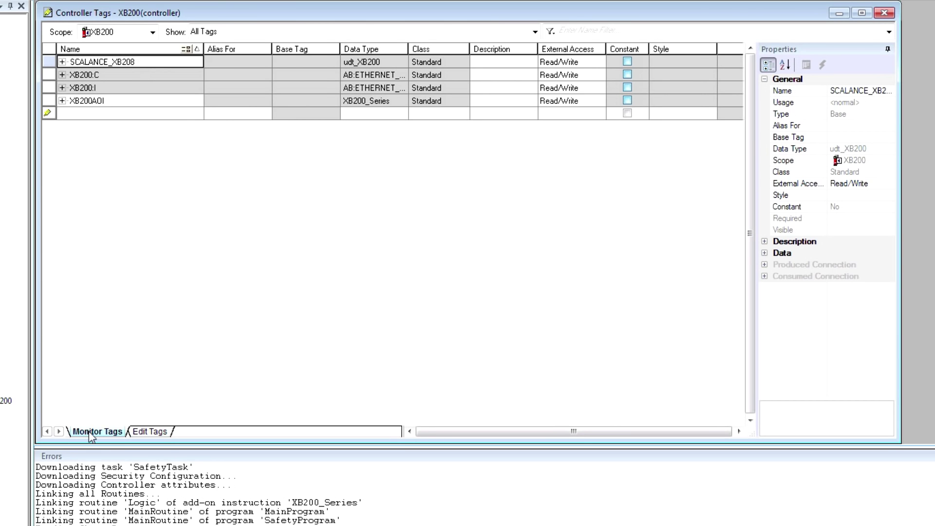
pyautogui.click(61, 63)
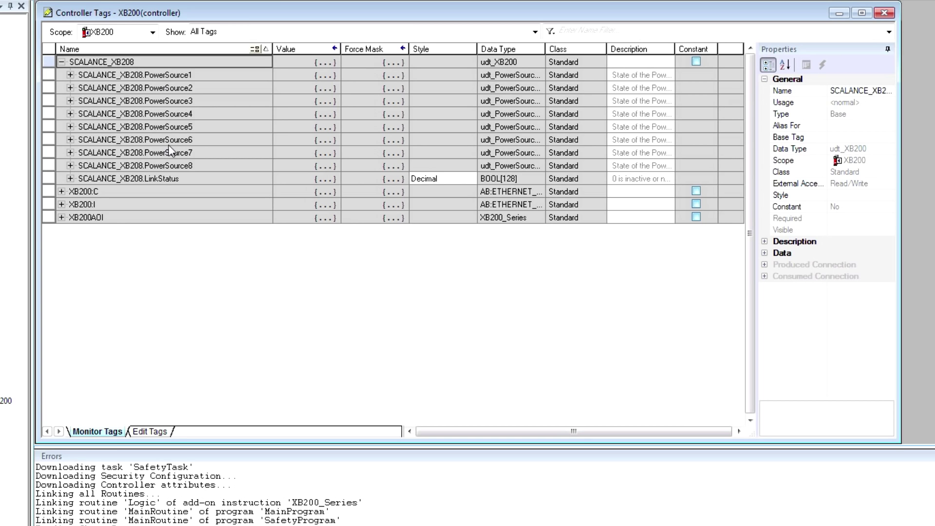
pyautogui.click(69, 75)
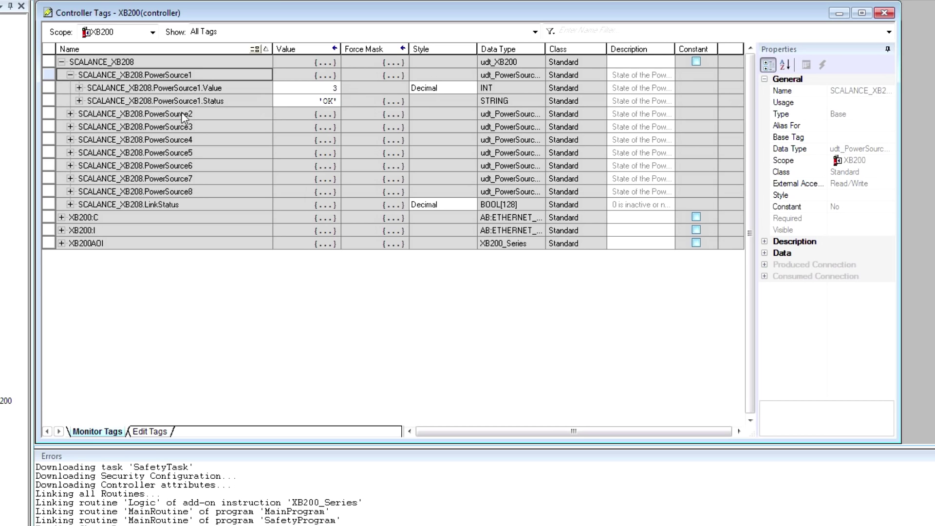
pyautogui.click(70, 114)
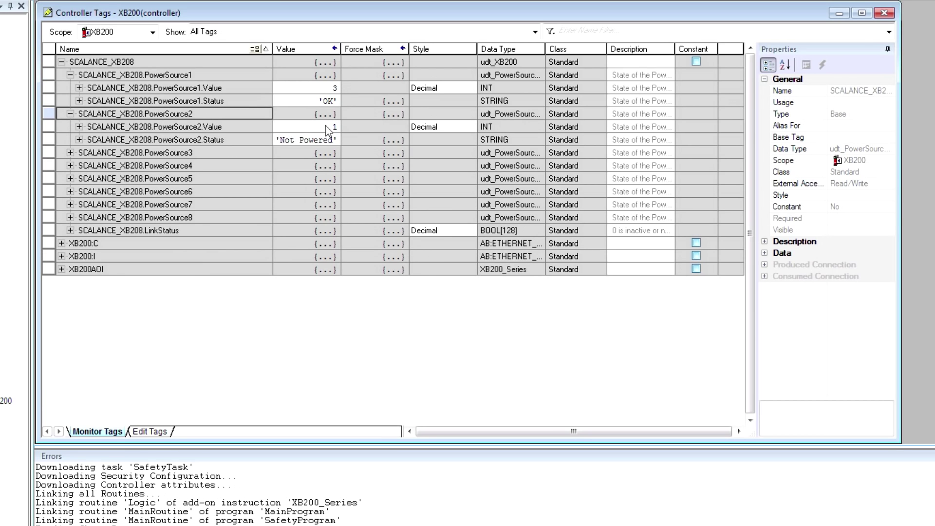
# Expand SCALANCE_XB208.LinkStatus to show its live per-port BOOL link bits
pyautogui.click(71, 231)
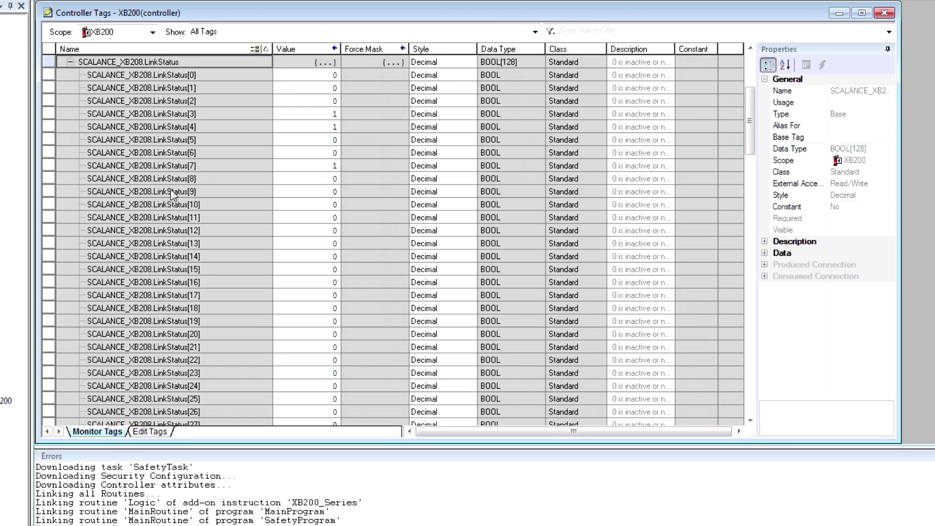